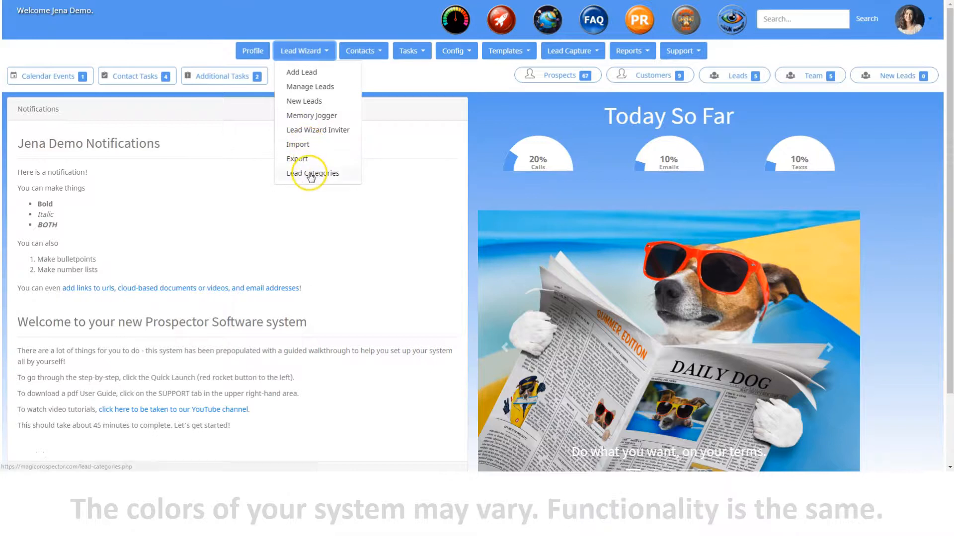
- Open the Lead Categories page and look through the list of categories
{"action": "left_click", "coordinate": [309, 175]}
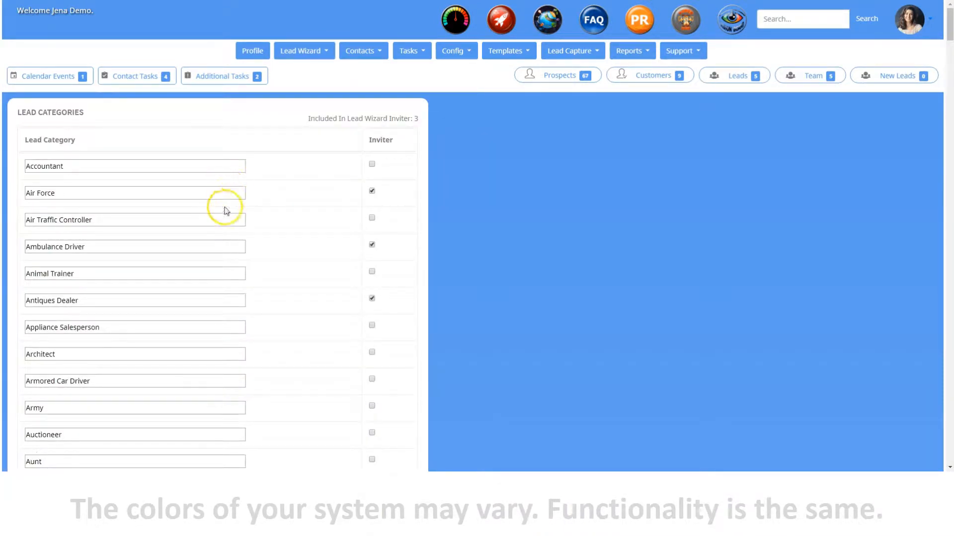
{"action": "scroll", "coordinate": [220, 297], "scroll_direction": "down", "scroll_amount": 6}
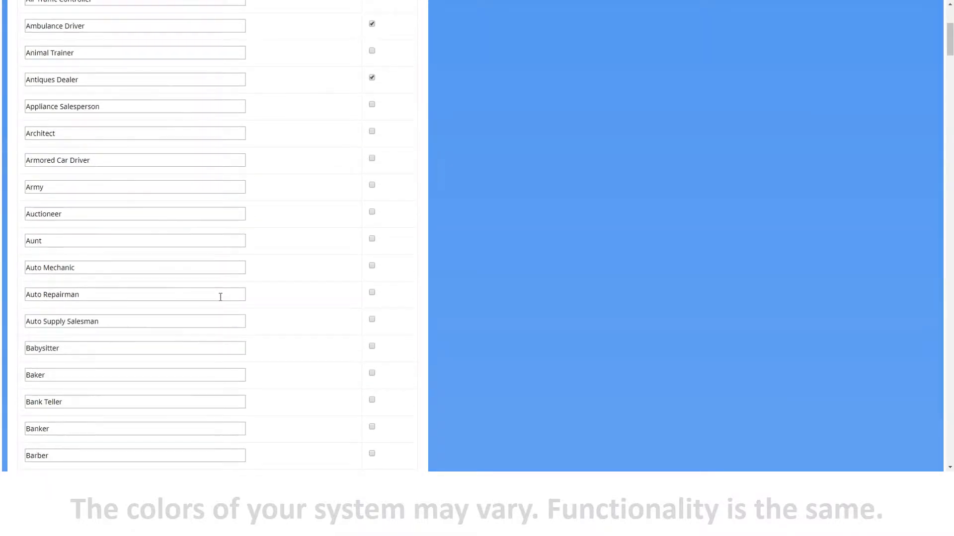
{"action": "scroll", "coordinate": [220, 297], "scroll_direction": "up", "scroll_amount": 6}
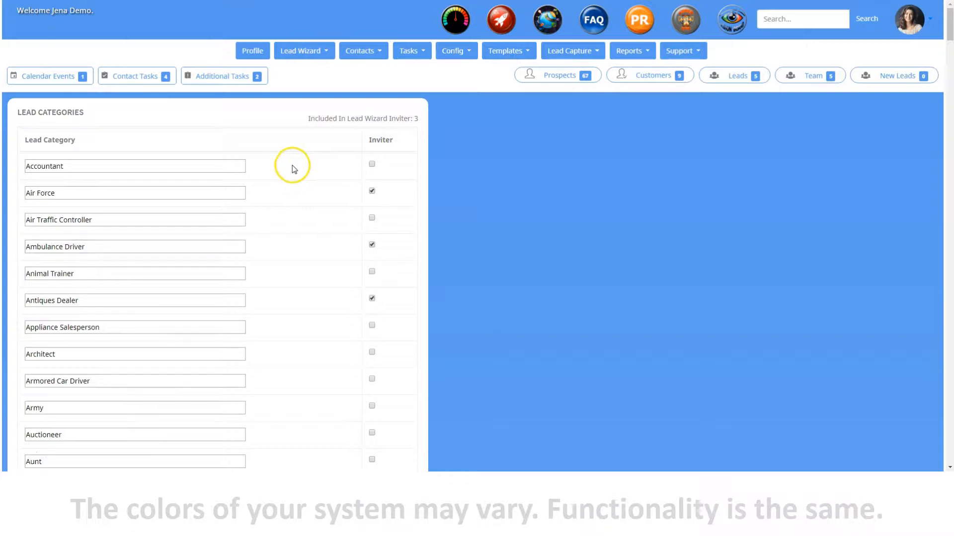
- Try including the Accountant, Air Traffic Controller and Animal Trainer categories in the Lead Wizard Inviter, and exclude them again
{"action": "left_click", "coordinate": [225, 165]}
{"action": "left_click", "coordinate": [372, 164]}
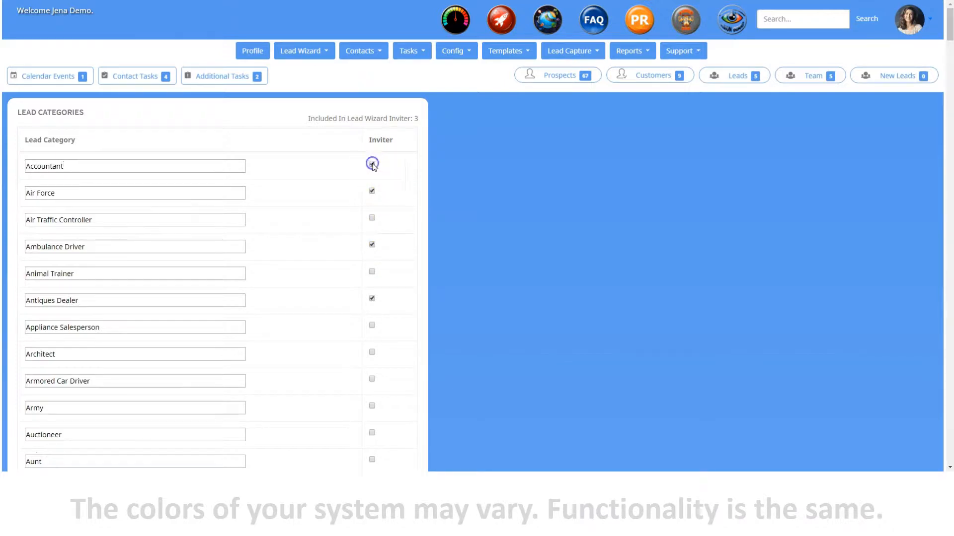
{"action": "left_click", "coordinate": [372, 218]}
{"action": "left_click", "coordinate": [371, 272]}
{"action": "left_click", "coordinate": [372, 272]}
{"action": "left_click", "coordinate": [371, 217]}
{"action": "left_click", "coordinate": [372, 190]}
{"action": "left_click", "coordinate": [372, 164]}
- Open the Add Lead form and examine its note, lead category and priority fields
{"action": "left_click", "coordinate": [304, 54]}
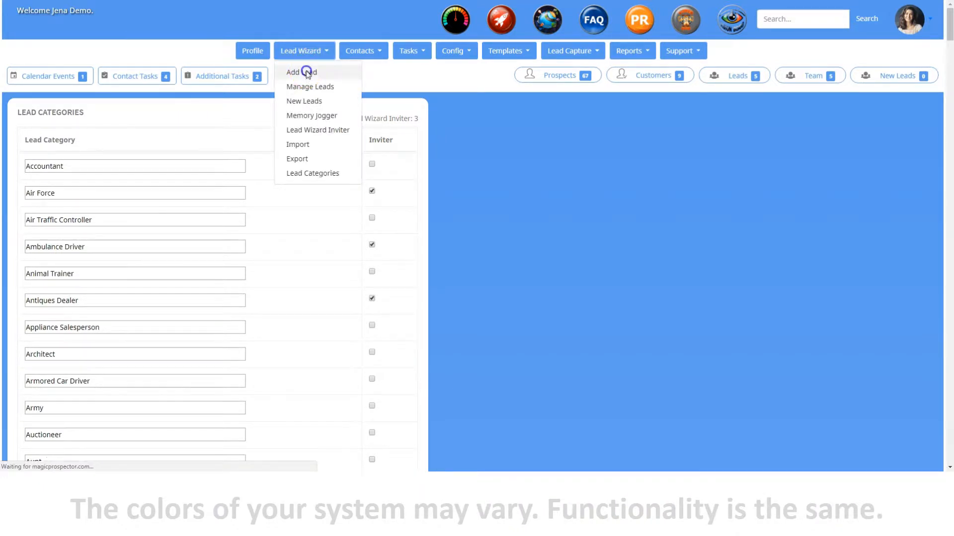
{"action": "left_click", "coordinate": [307, 73]}
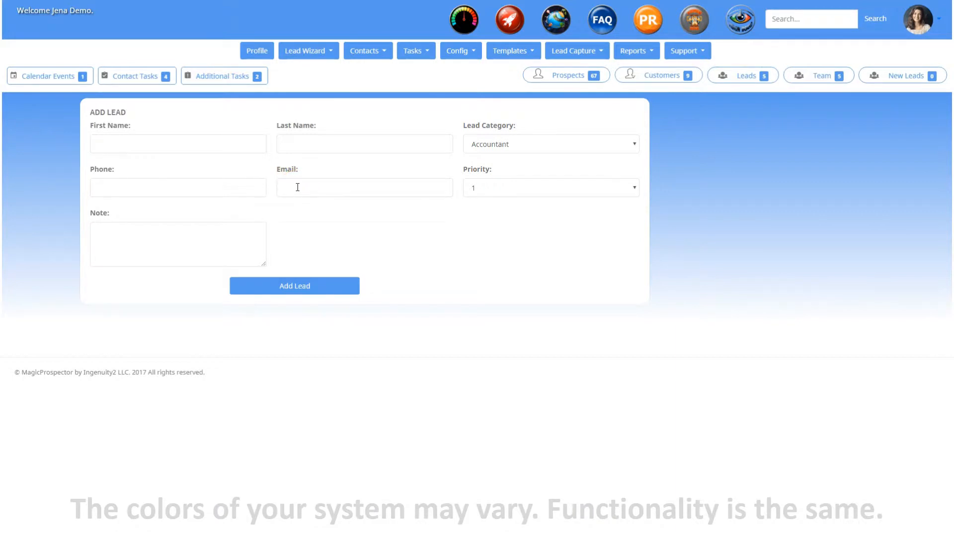
{"action": "left_click", "coordinate": [213, 226]}
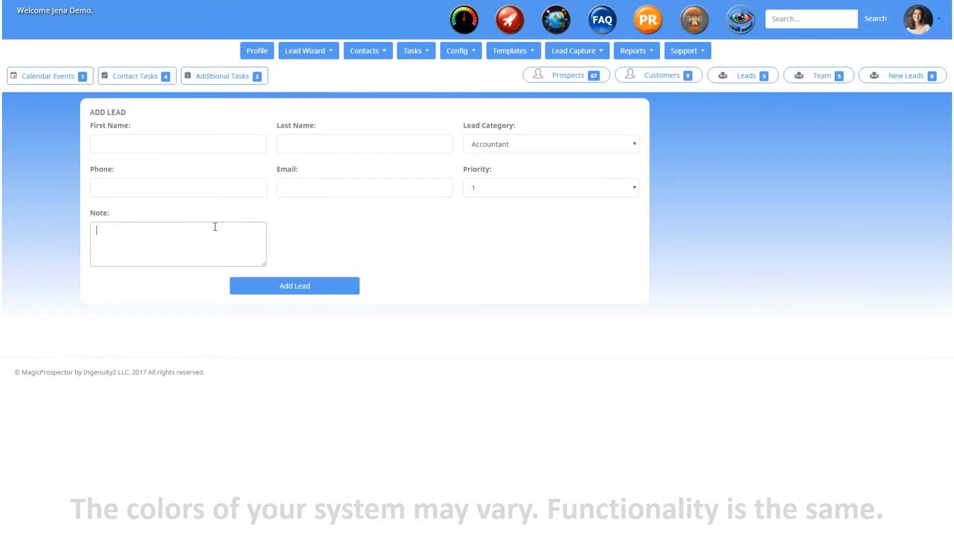
{"action": "left_click", "coordinate": [562, 151]}
{"action": "left_click", "coordinate": [563, 146]}
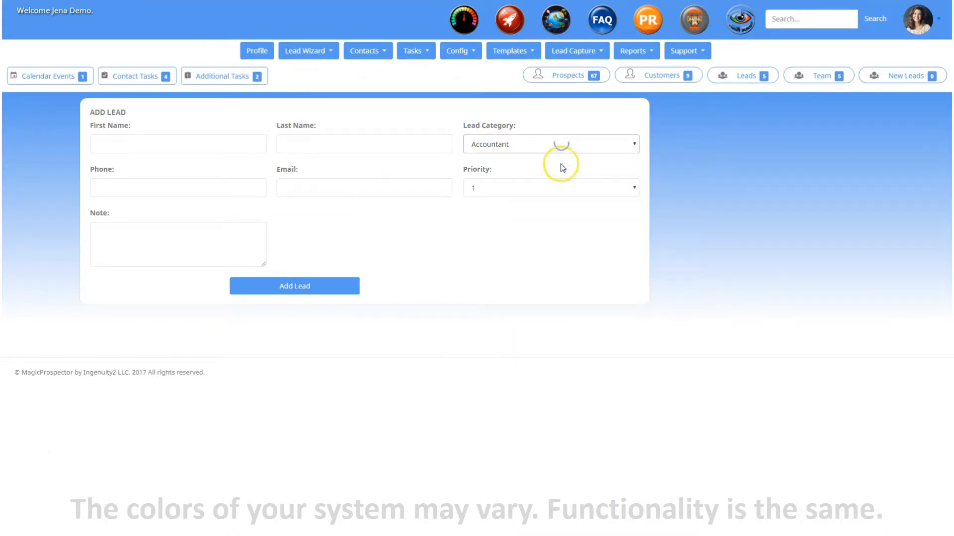
{"action": "left_click", "coordinate": [561, 189]}
{"action": "left_click", "coordinate": [562, 192]}
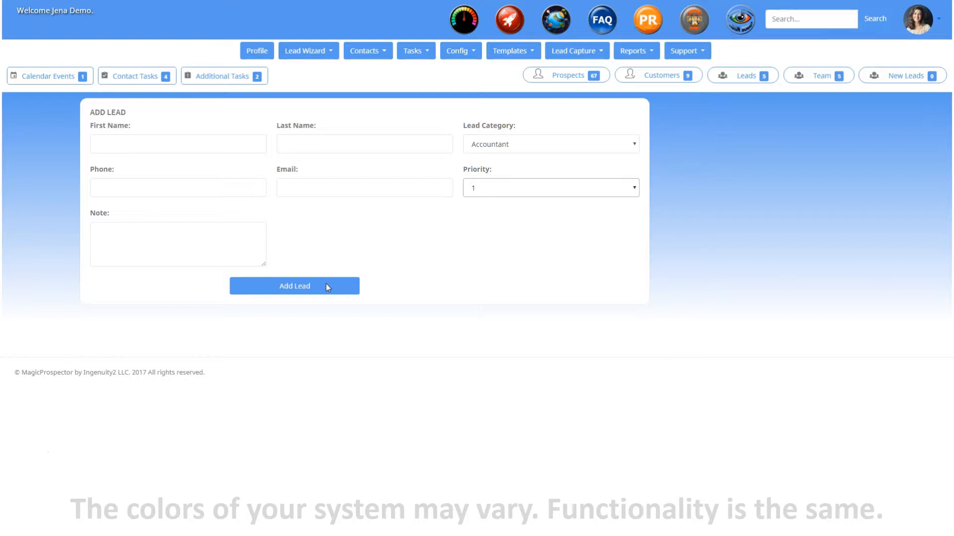
- Open the current leads for management, check the entries-per-page options and sort the list by referral name and by source
{"action": "left_click", "coordinate": [307, 53]}
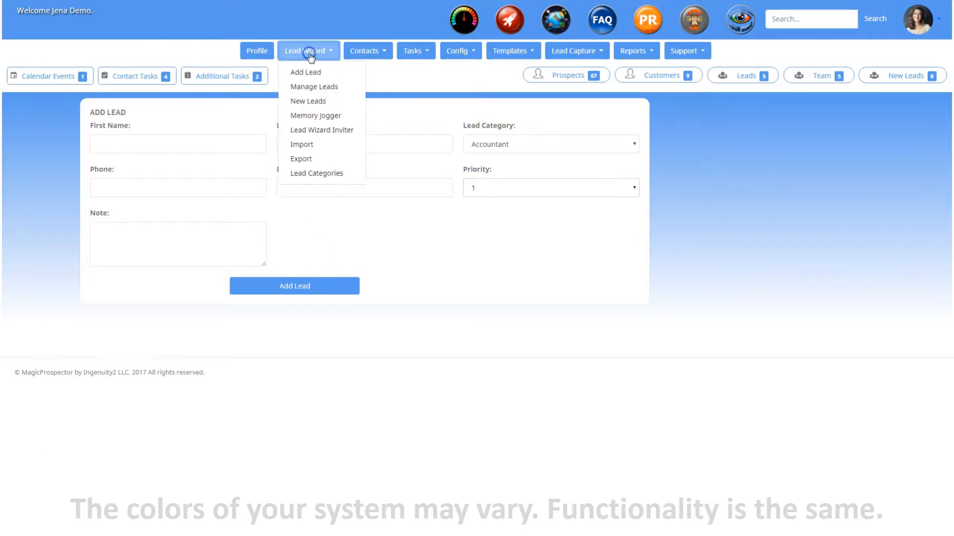
{"action": "left_click", "coordinate": [316, 88]}
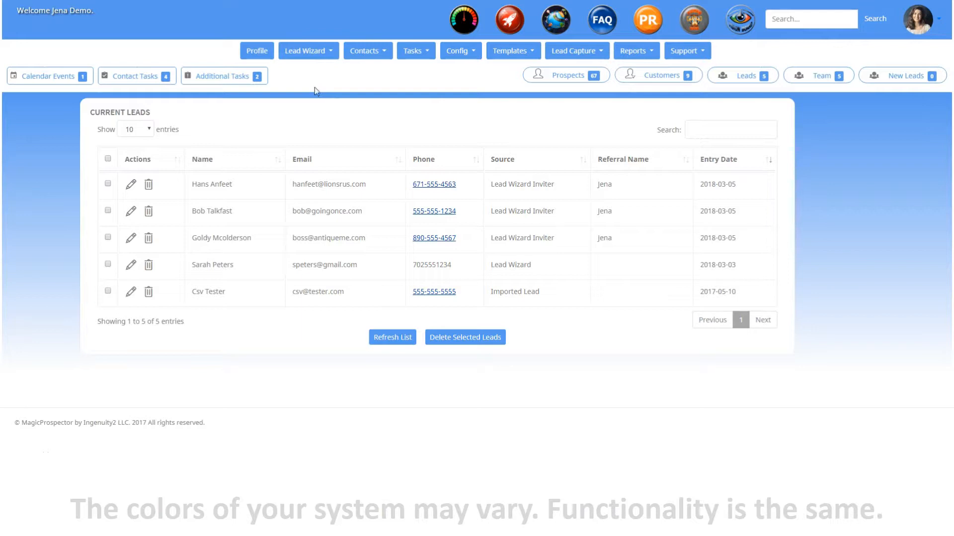
{"action": "left_click", "coordinate": [141, 130]}
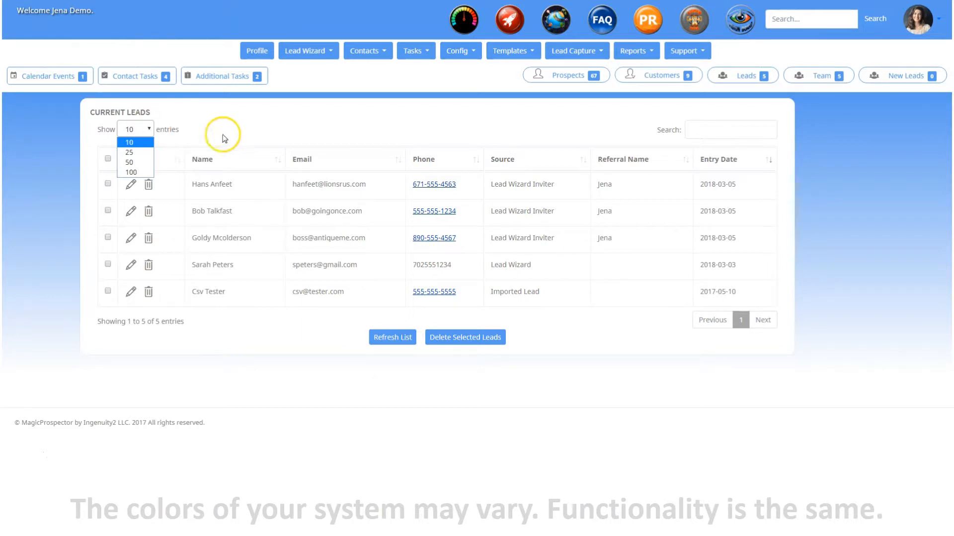
{"action": "left_click", "coordinate": [708, 128]}
{"action": "left_click", "coordinate": [711, 127]}
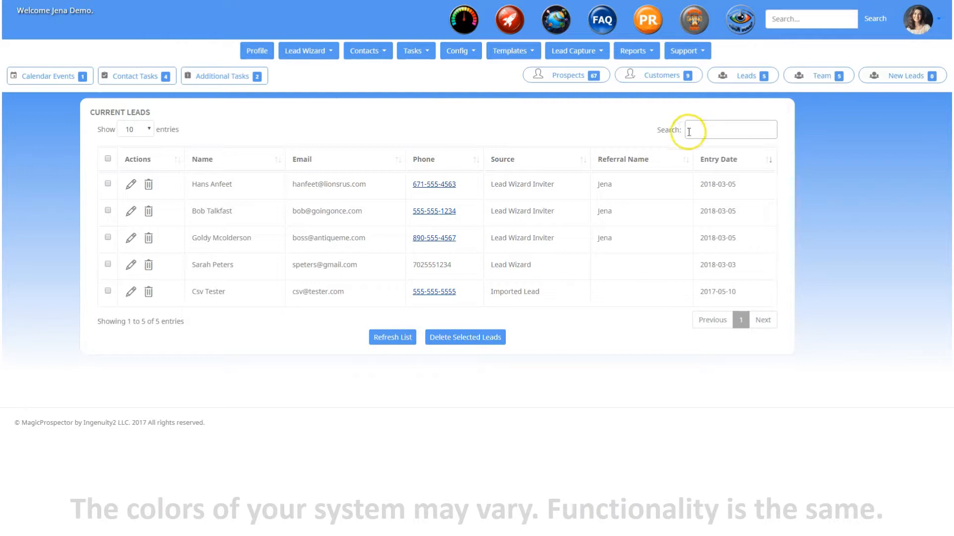
{"action": "left_click", "coordinate": [637, 159]}
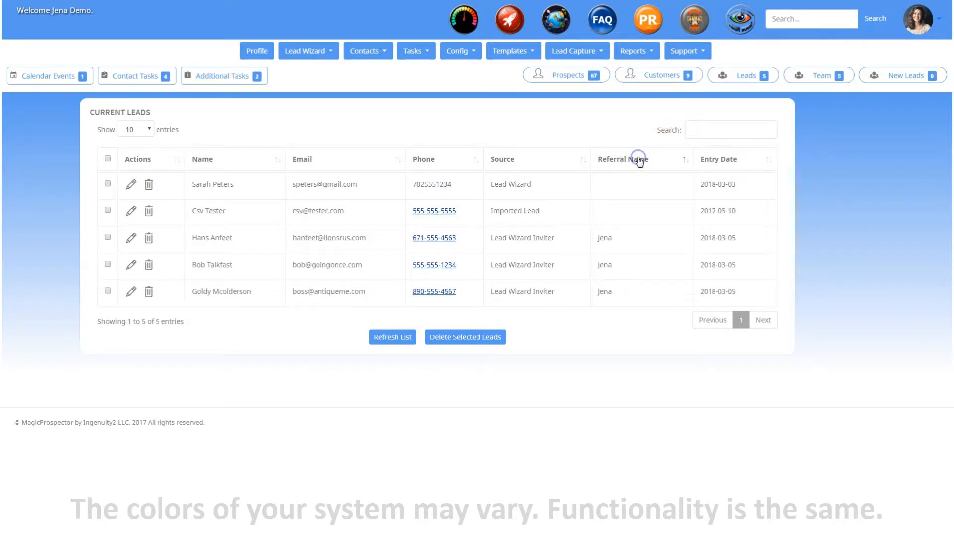
{"action": "left_click", "coordinate": [521, 159]}
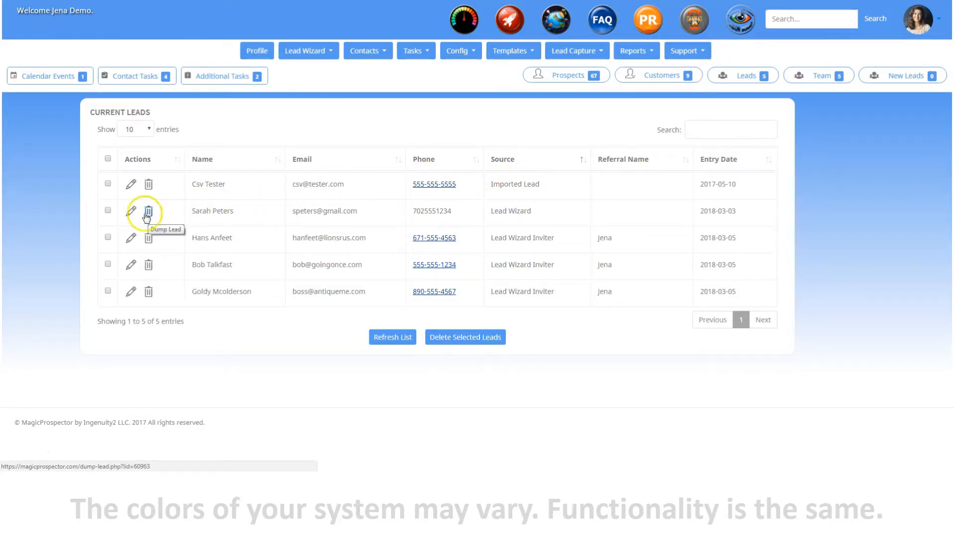
- Open the lead whose source is Lead Wizard for editing, and view the list of new leads since the last login
{"action": "left_click", "coordinate": [131, 214]}
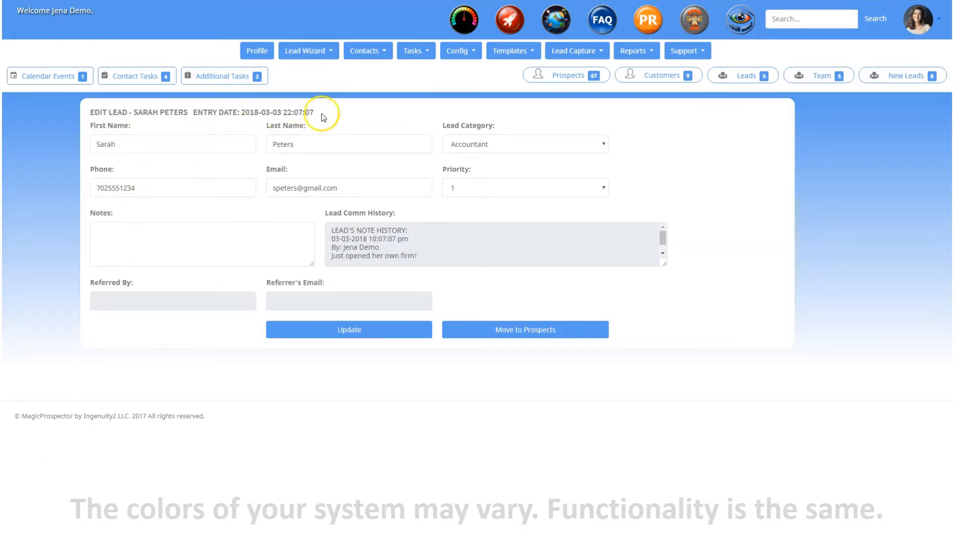
{"action": "left_click", "coordinate": [270, 230]}
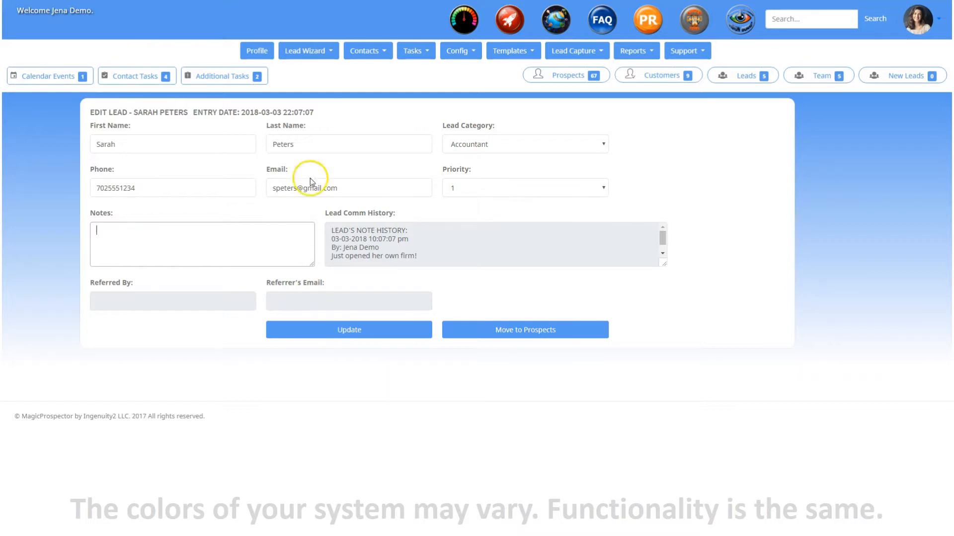
{"action": "left_click", "coordinate": [312, 52]}
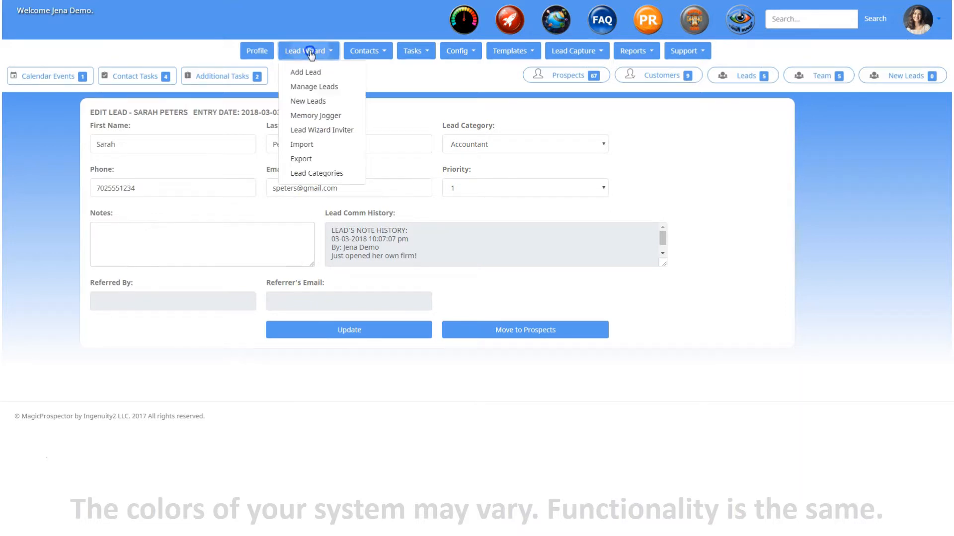
{"action": "left_click", "coordinate": [315, 100]}
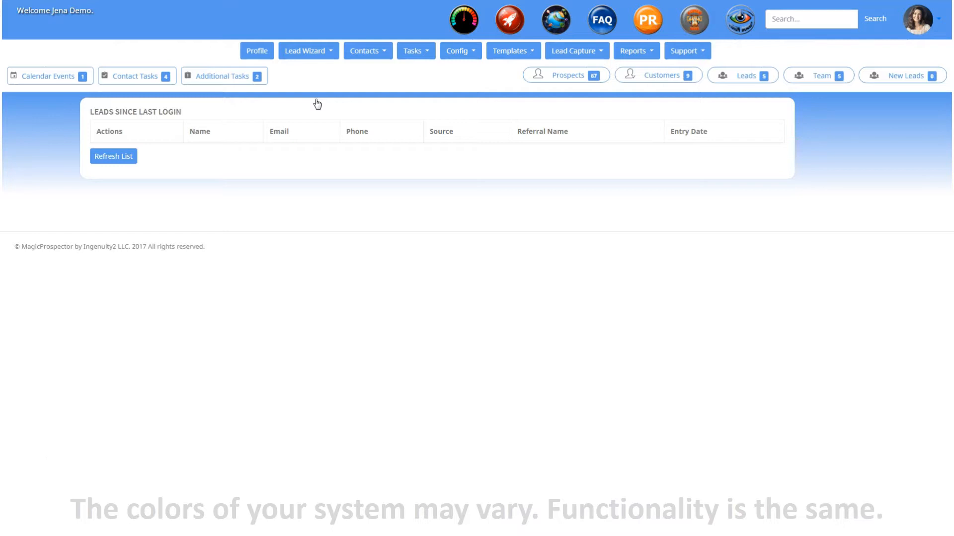
- Open the Accountant category in the Memory Jogger and sort its leads by name
{"action": "left_click", "coordinate": [304, 50]}
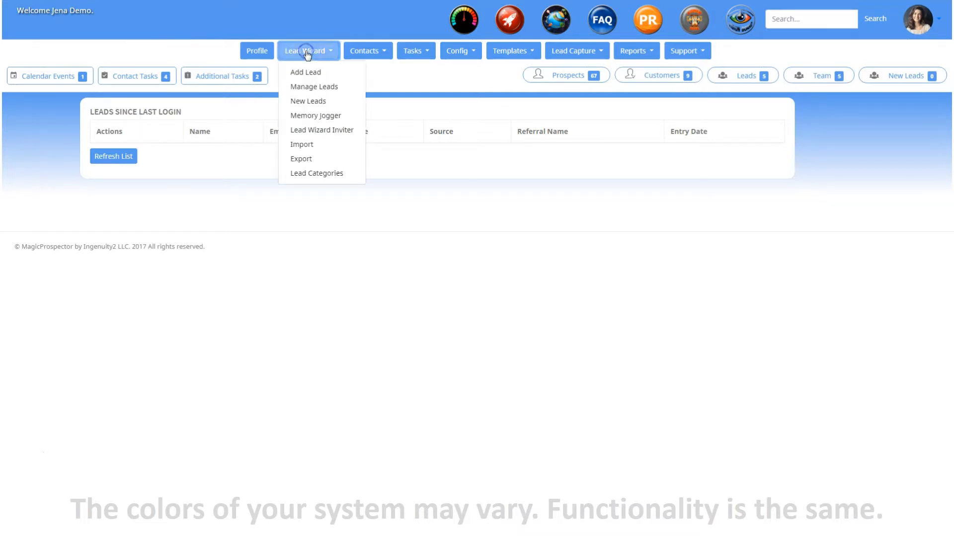
{"action": "left_click", "coordinate": [312, 116]}
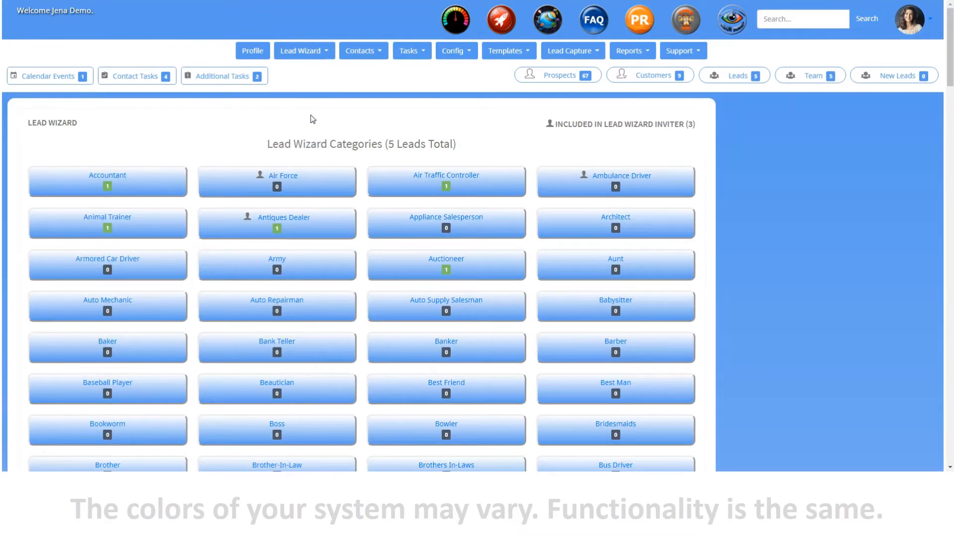
{"action": "scroll", "coordinate": [362, 119], "scroll_direction": "down", "scroll_amount": 6}
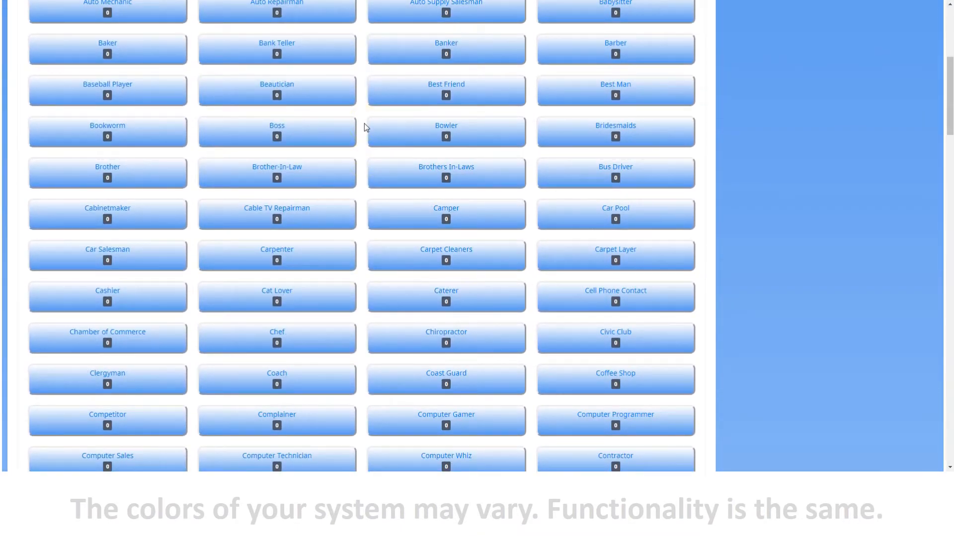
{"action": "scroll", "coordinate": [364, 123], "scroll_direction": "up", "scroll_amount": 6}
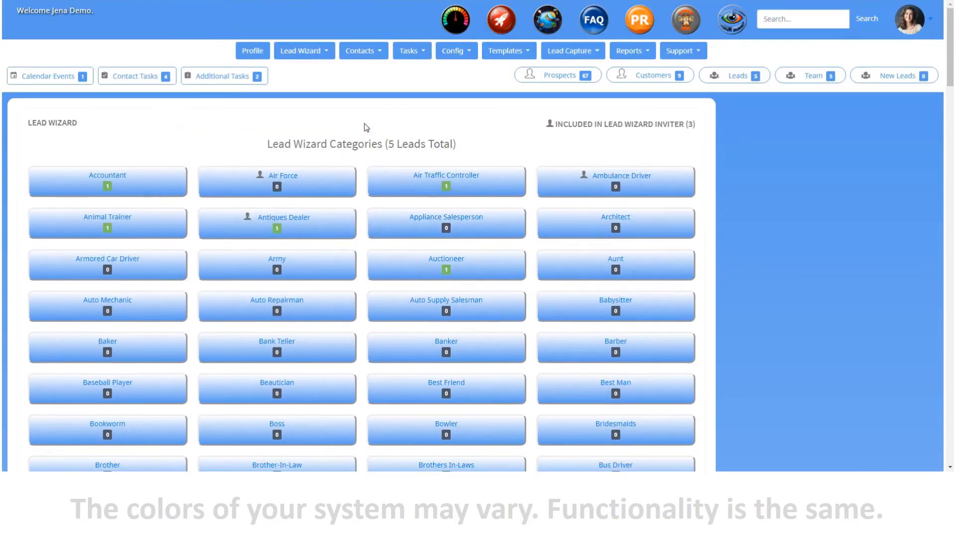
{"action": "left_click", "coordinate": [150, 174]}
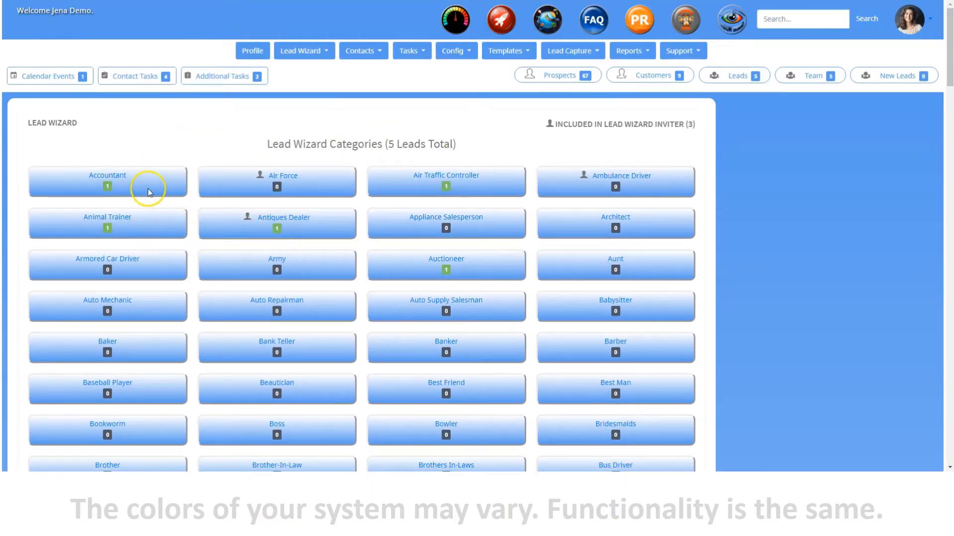
{"action": "left_click", "coordinate": [120, 176]}
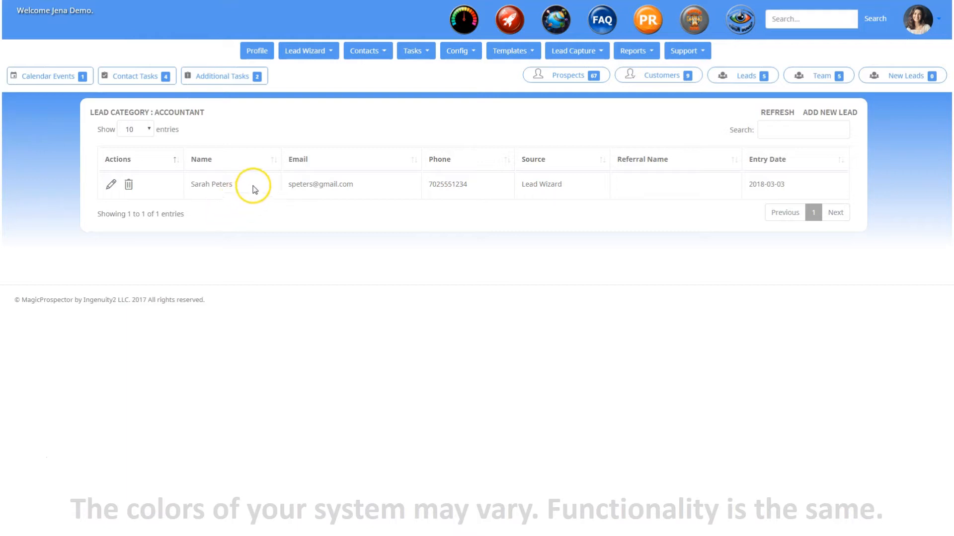
{"action": "left_click", "coordinate": [321, 161]}
{"action": "left_click", "coordinate": [273, 161]}
- Open the new lead form from the Accountant category and review the available lead categories
{"action": "left_click", "coordinate": [838, 113]}
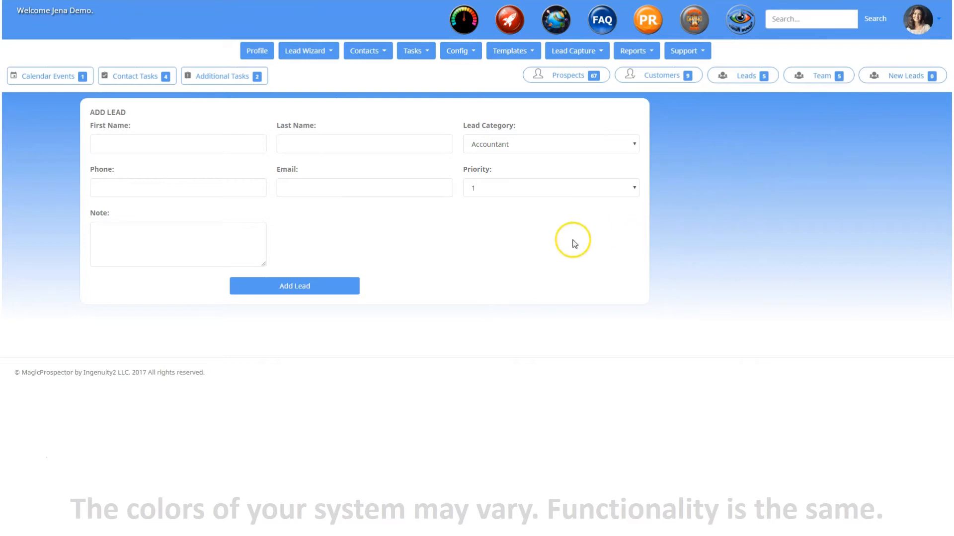
{"action": "left_click", "coordinate": [555, 144]}
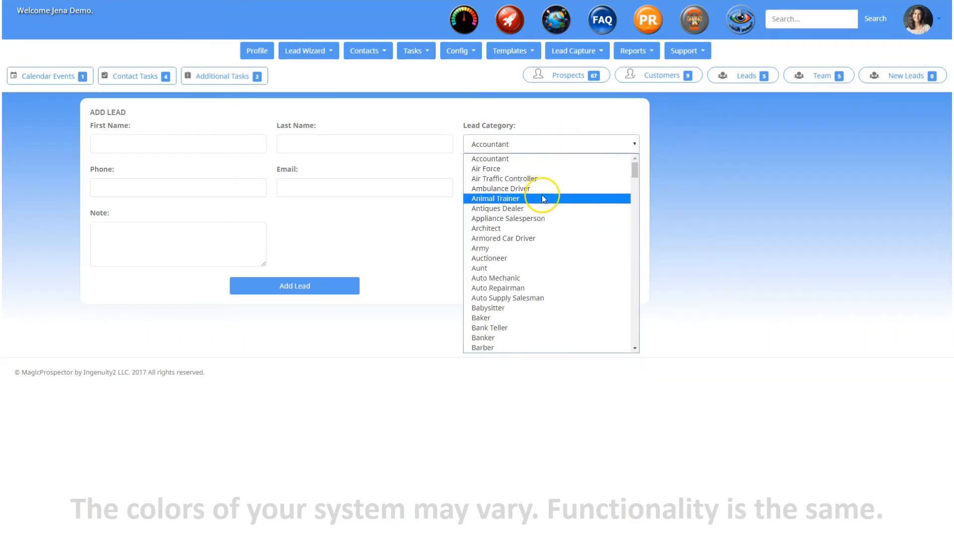
{"action": "left_click", "coordinate": [549, 145]}
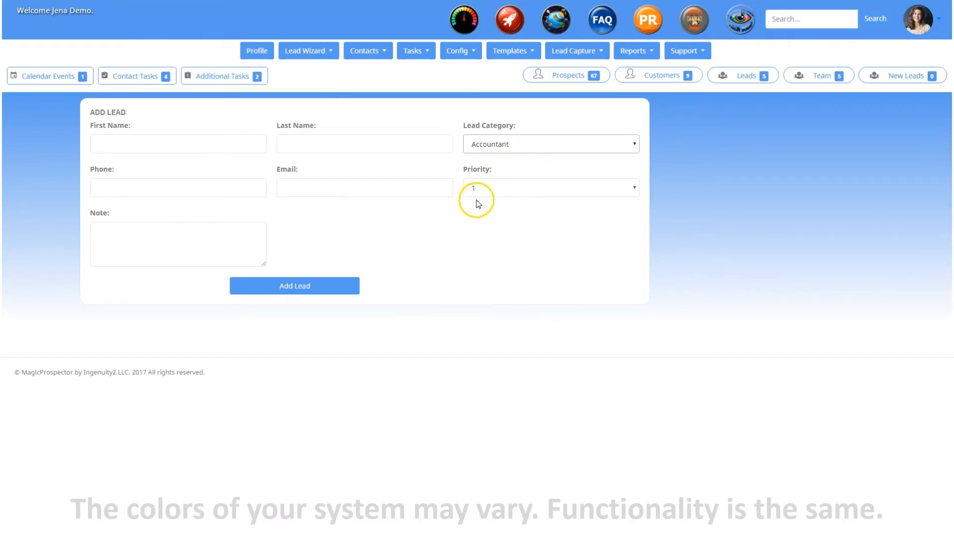
- Choose the 1st Contact EMAIL template in the Lead Wizard Inviter form and try to send the invitation
{"action": "left_click", "coordinate": [304, 52]}
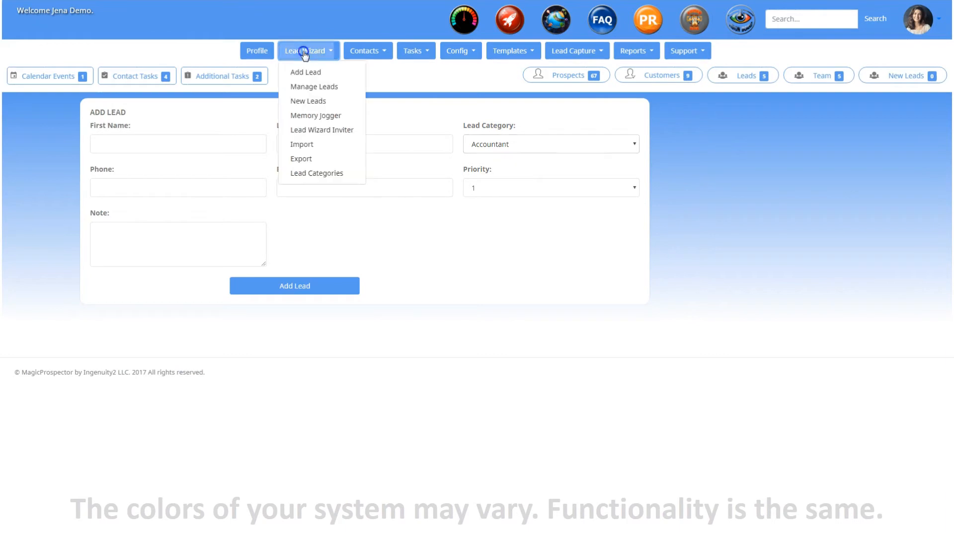
{"action": "left_click", "coordinate": [308, 131]}
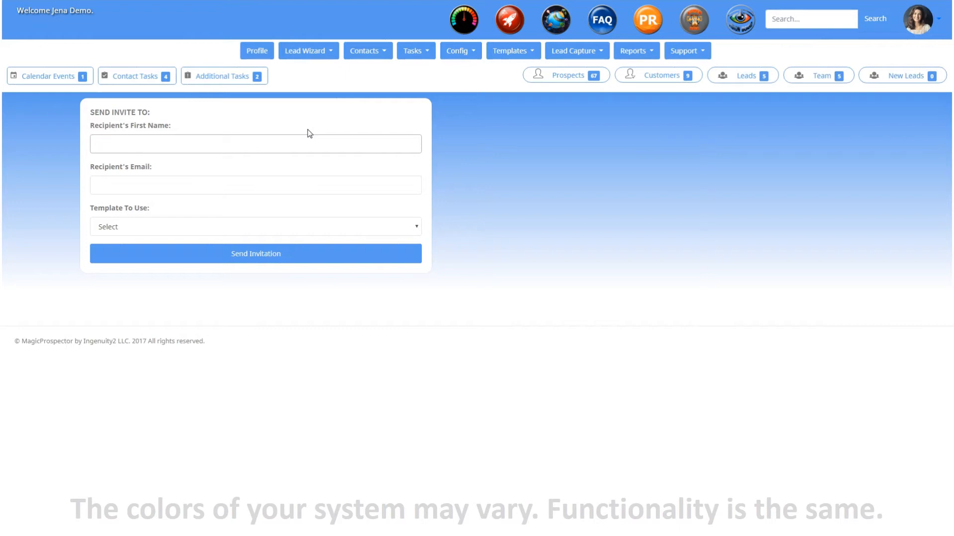
{"action": "left_click", "coordinate": [293, 185]}
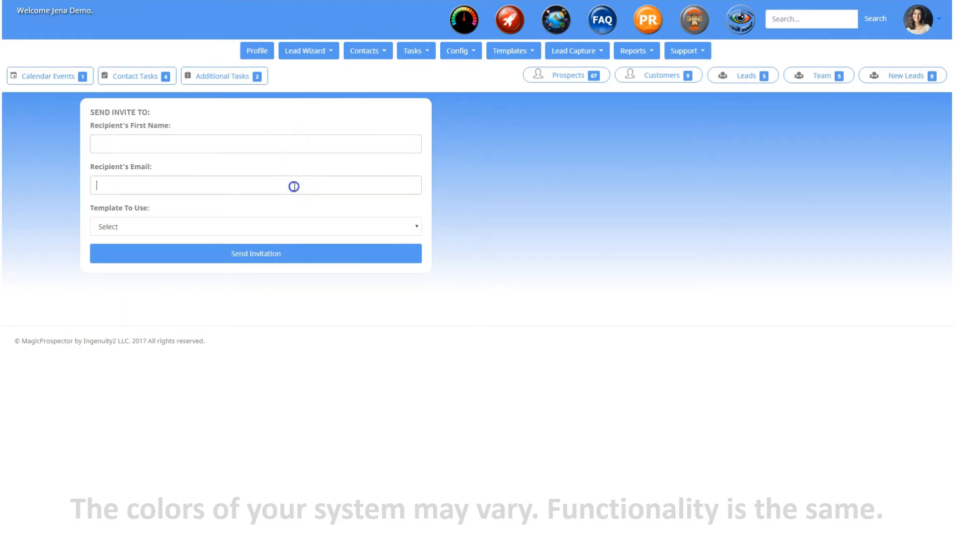
{"action": "left_click", "coordinate": [290, 226]}
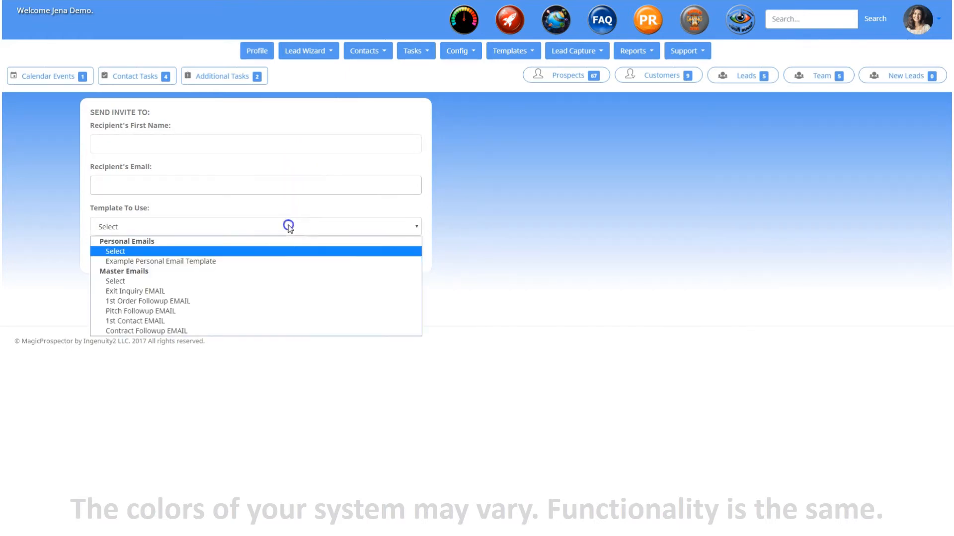
{"action": "left_click", "coordinate": [240, 321]}
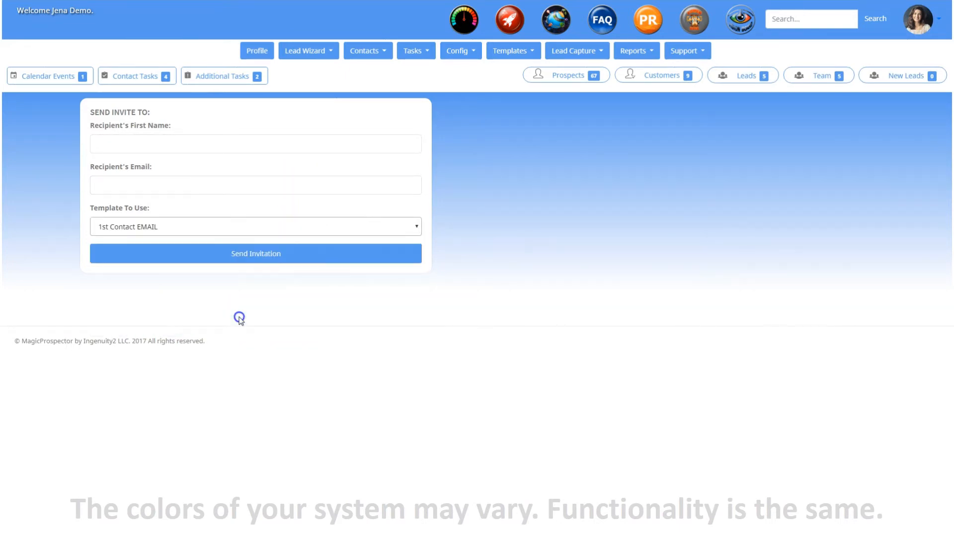
{"action": "left_click", "coordinate": [302, 262]}
- View the Import Leads Utility and go to the lead export page
{"action": "left_click", "coordinate": [307, 53]}
{"action": "left_click", "coordinate": [304, 145]}
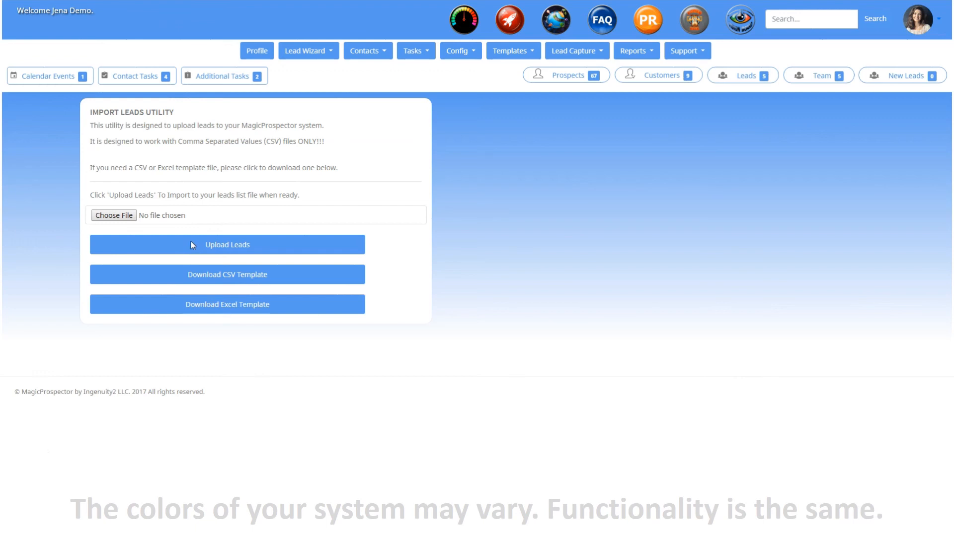
{"action": "left_click", "coordinate": [309, 52]}
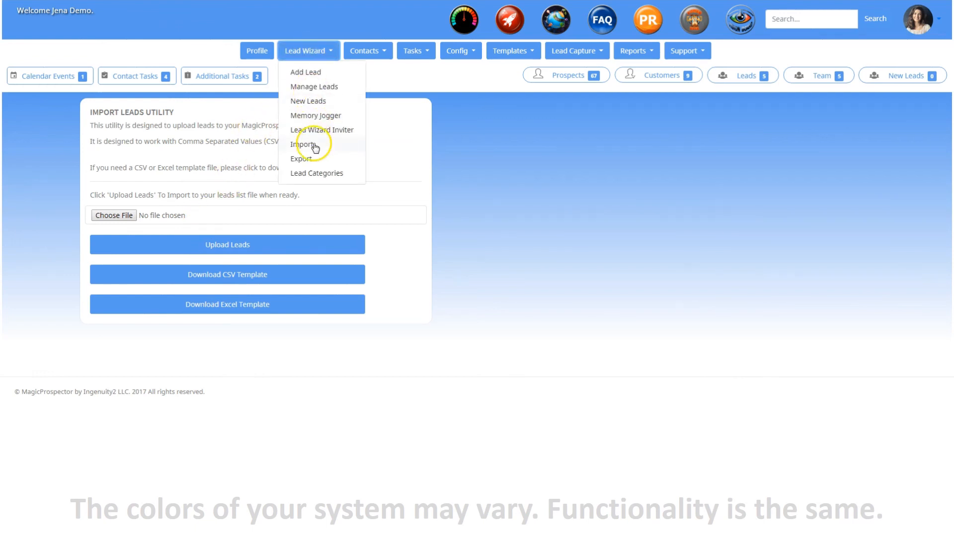
{"action": "left_click", "coordinate": [315, 161]}
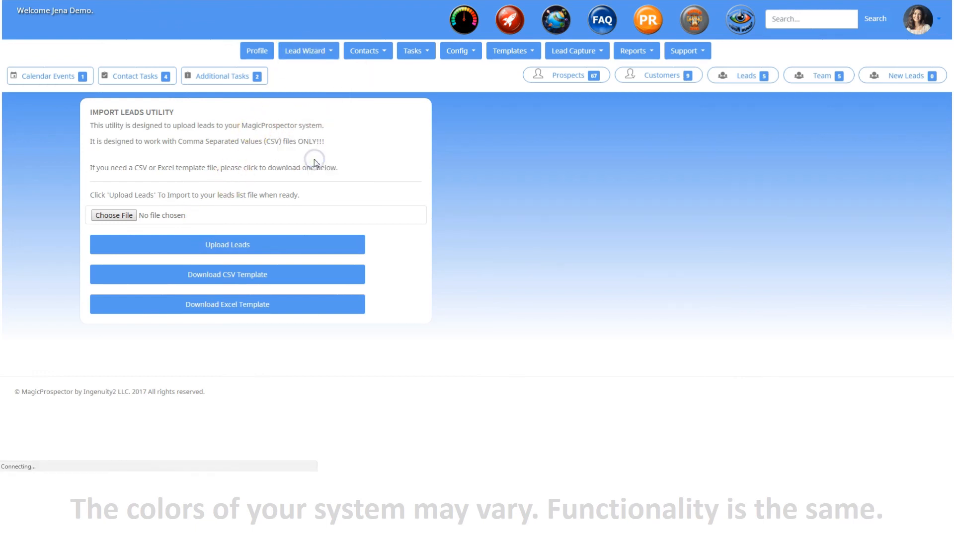